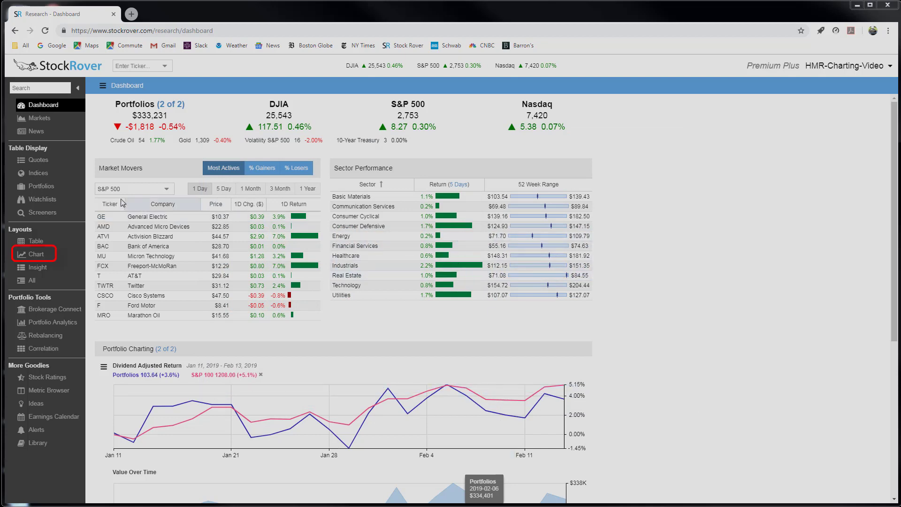
- Open the Chart page and chart GOOGL as the main stock
left_click(51, 254)
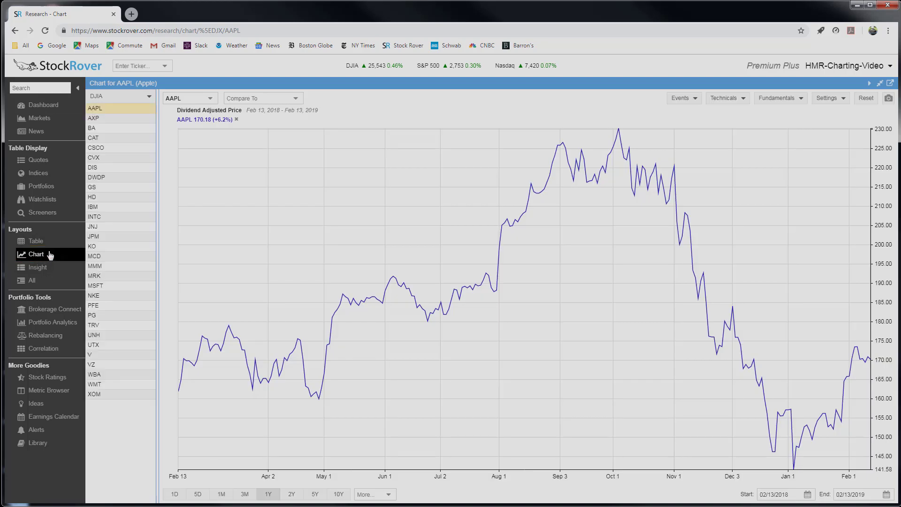
left_click(206, 100)
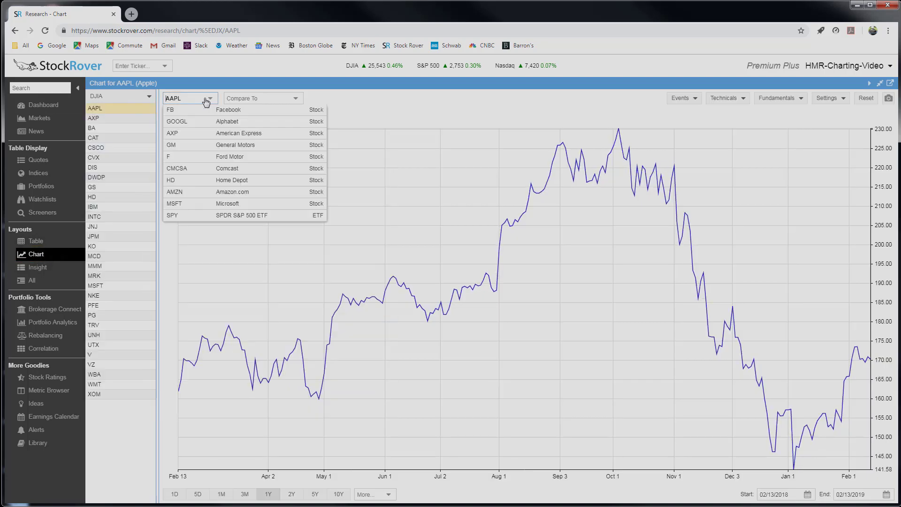
type("googl")
left_click(253, 108)
- Add FB as a comparison ticker and show five years of returns
left_click(265, 98)
type("Fb")
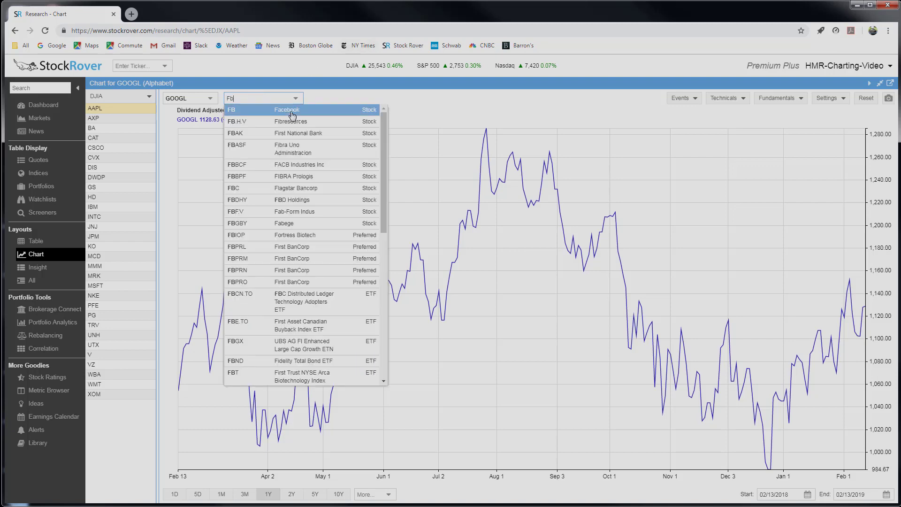
left_click(291, 112)
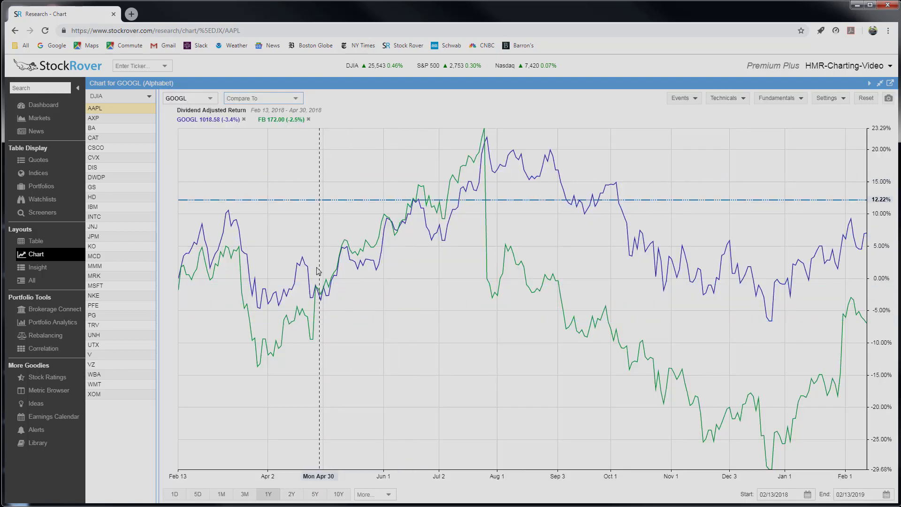
left_click(315, 495)
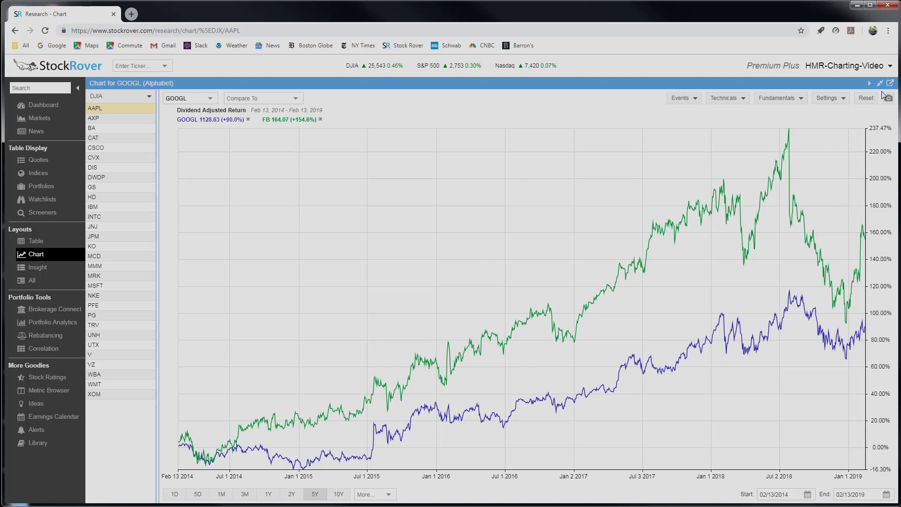
left_click(741, 102)
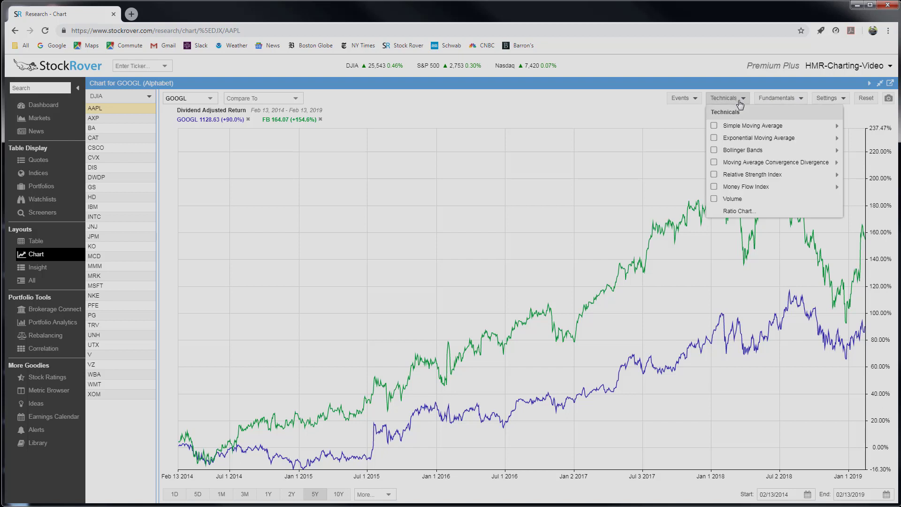
left_click(738, 213)
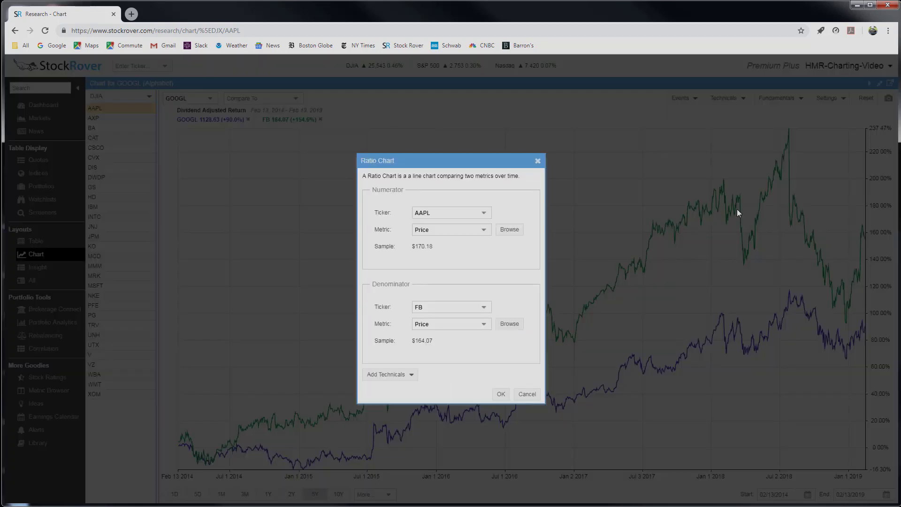
- Create a ratio panel with GOOGL price as numerator over FB price
left_click(483, 213)
left_click(464, 240)
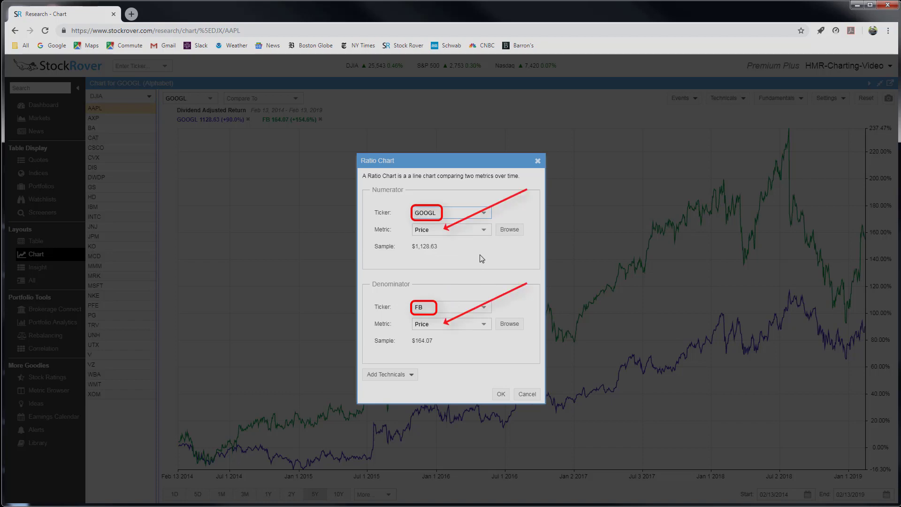
left_click(495, 395)
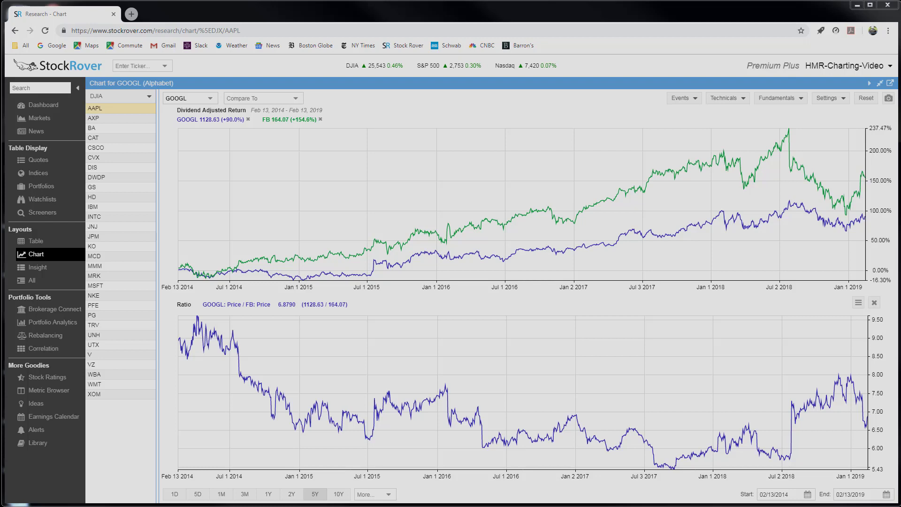
left_click(732, 98)
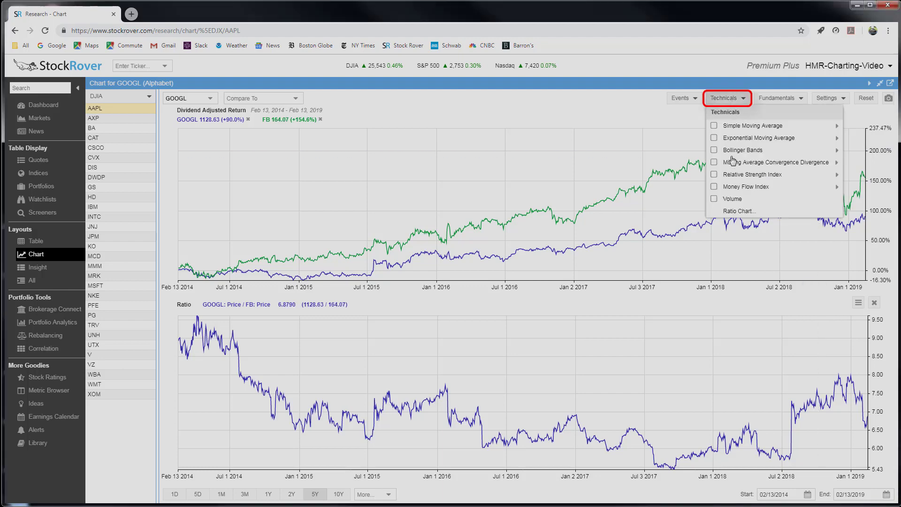
left_click(737, 212)
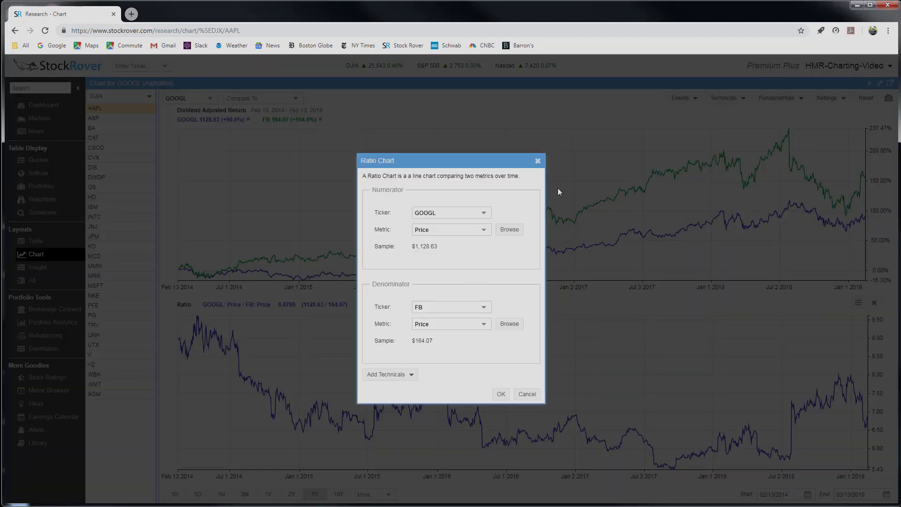
key("Escape")
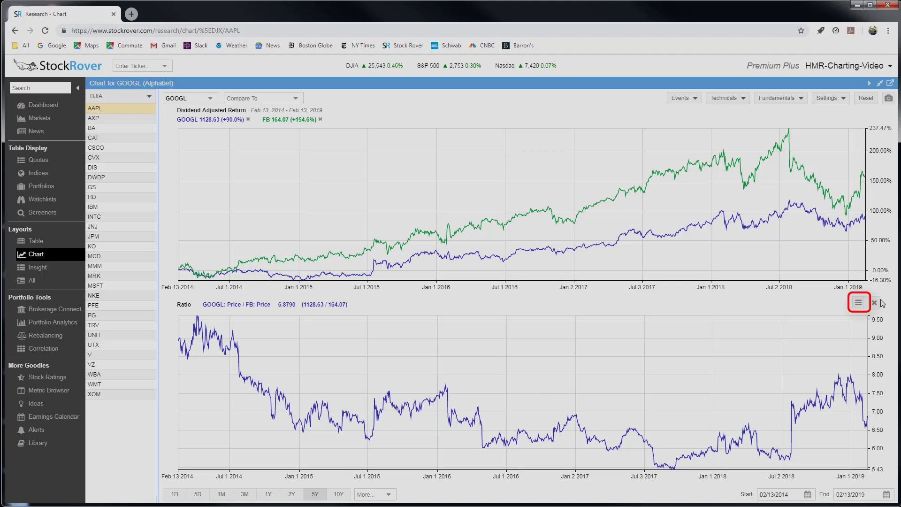
left_click(859, 304)
left_click(868, 315)
key("Escape")
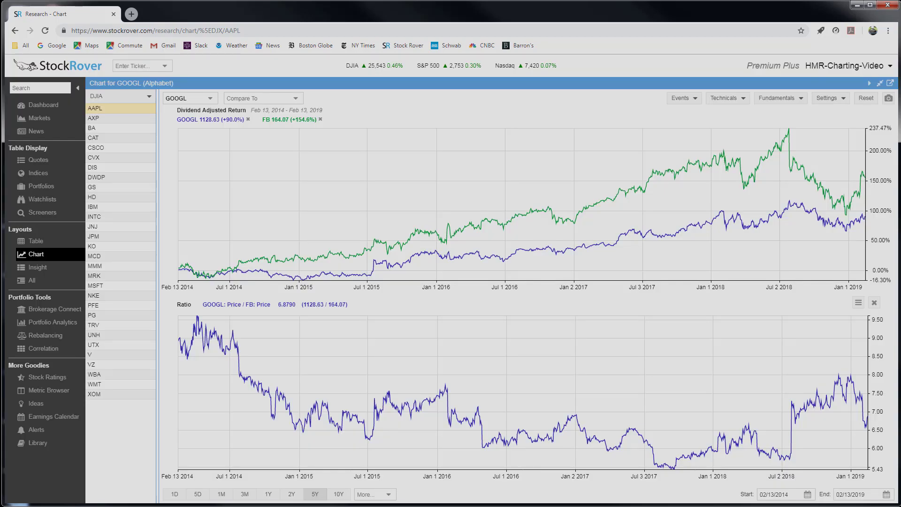
left_click(858, 302)
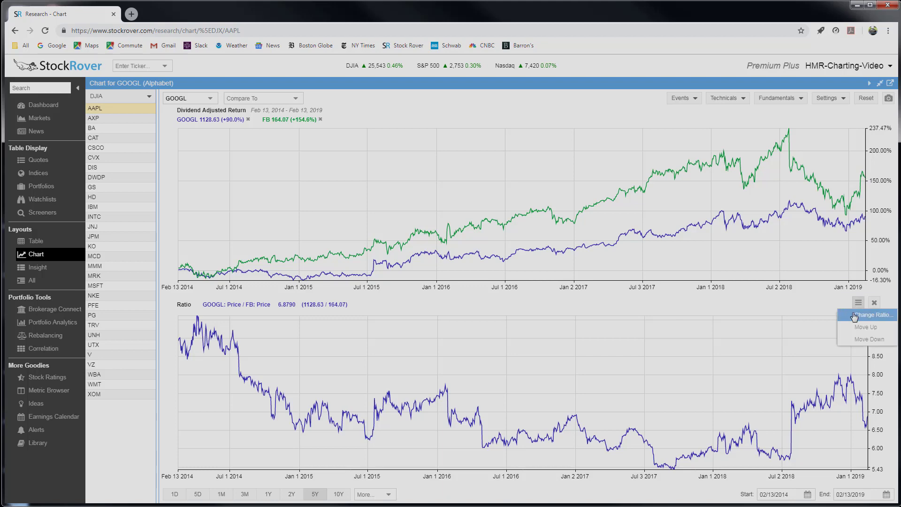
left_click(854, 315)
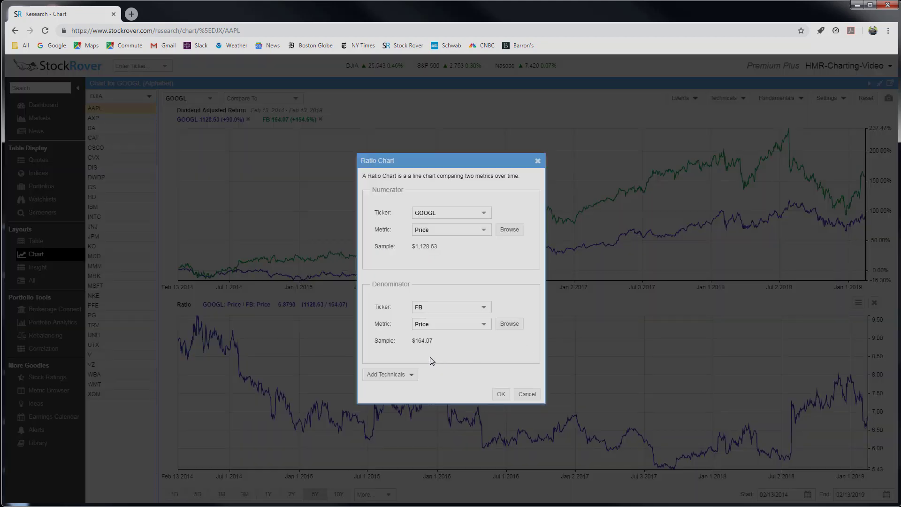
left_click(413, 375)
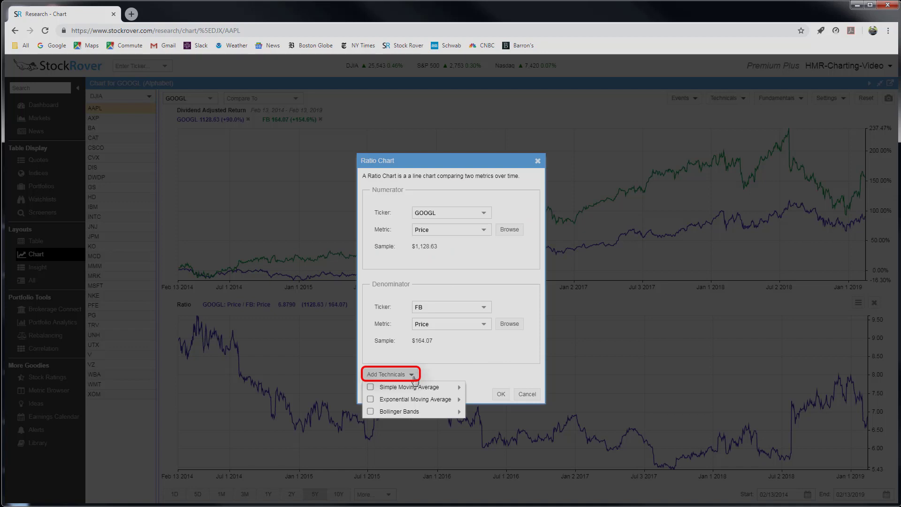
mouse_move(373, 388)
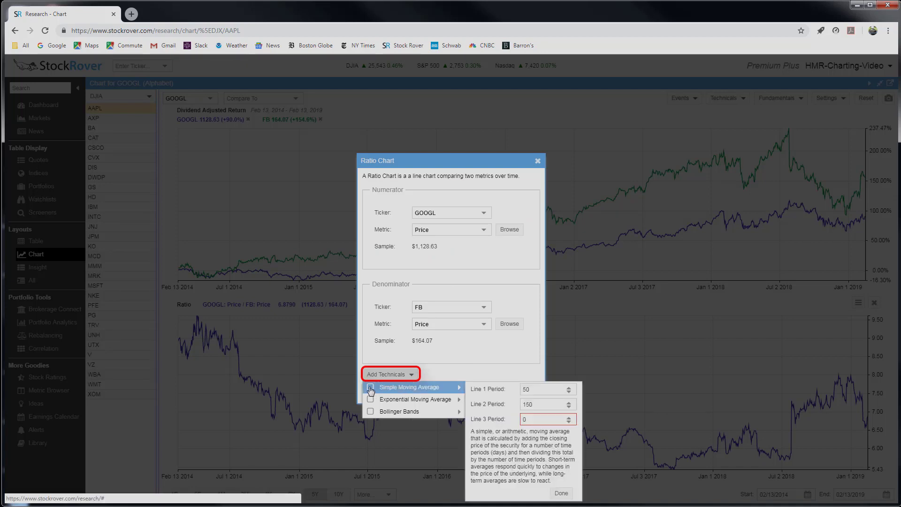
left_click(317, 371)
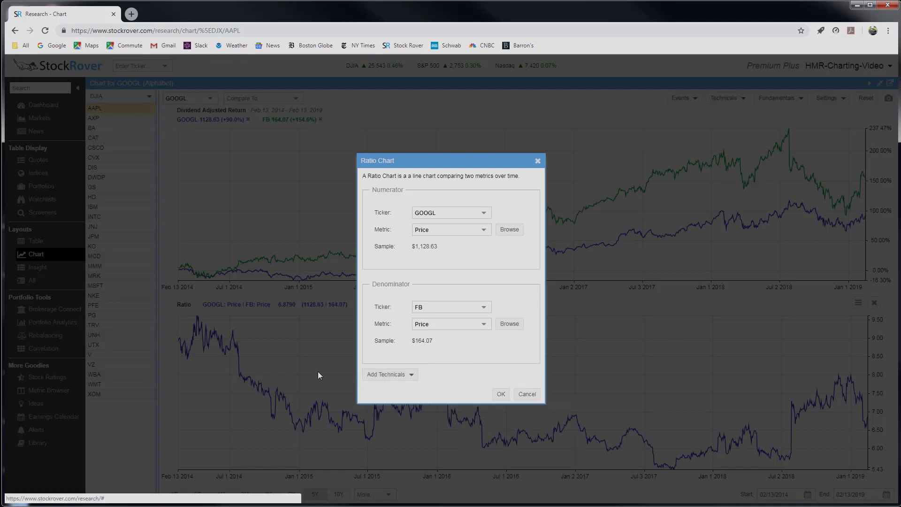
left_click(501, 394)
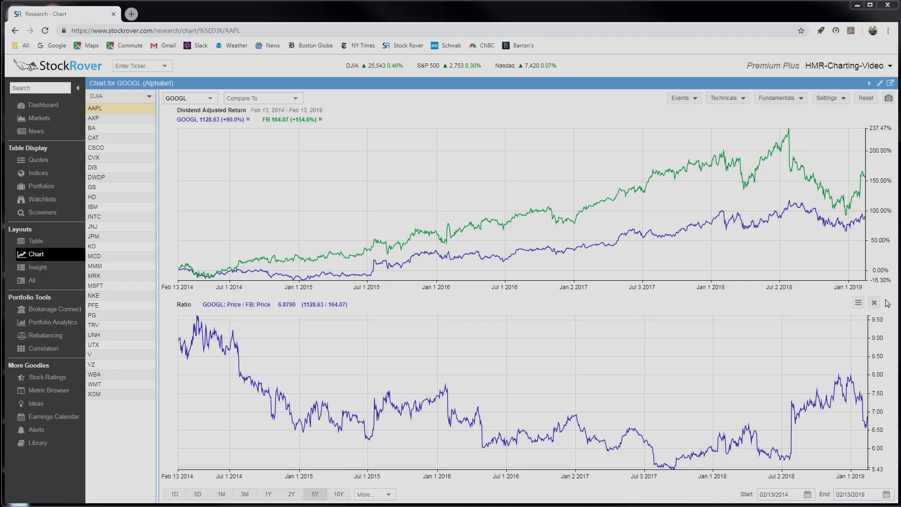
left_click(857, 302)
- Add 50, 150 and 250 period simple moving averages to the GOOGL/FB ratio panel
left_click(863, 318)
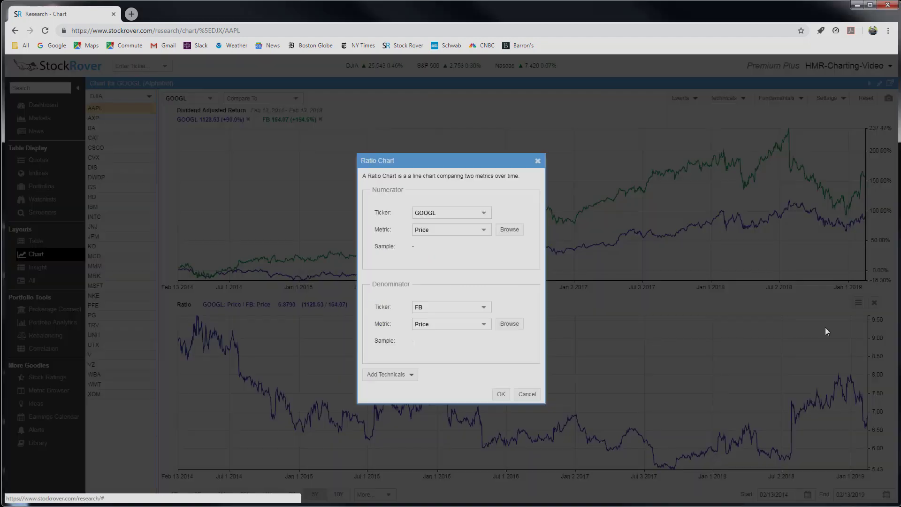
left_click(391, 375)
left_click(390, 385)
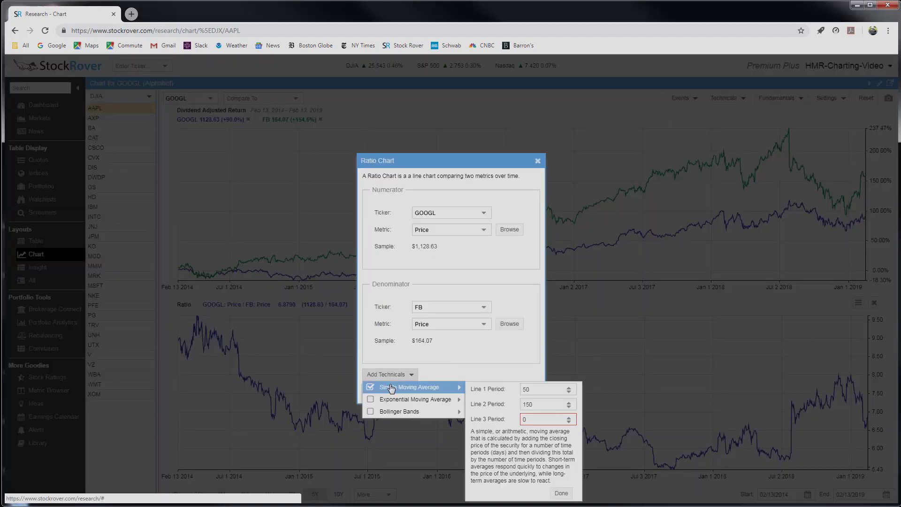
left_click(521, 419)
type("250")
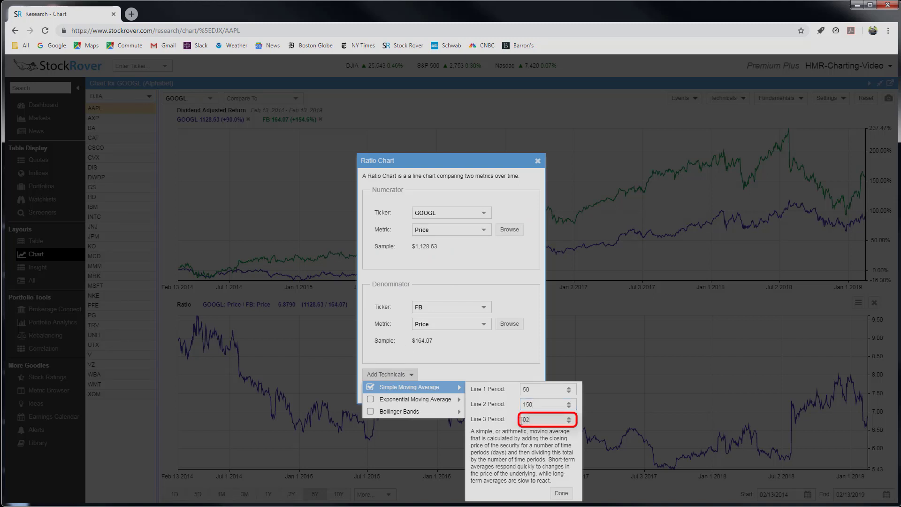
left_click(569, 491)
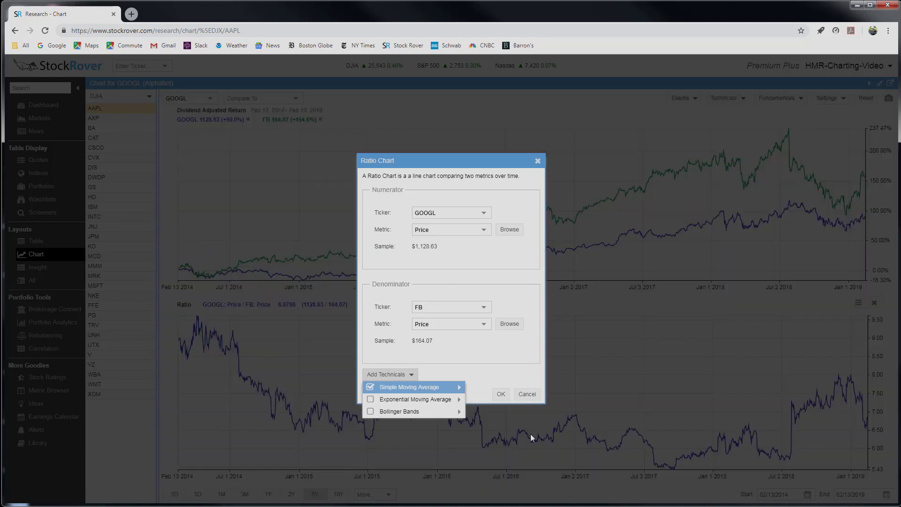
left_click(500, 394)
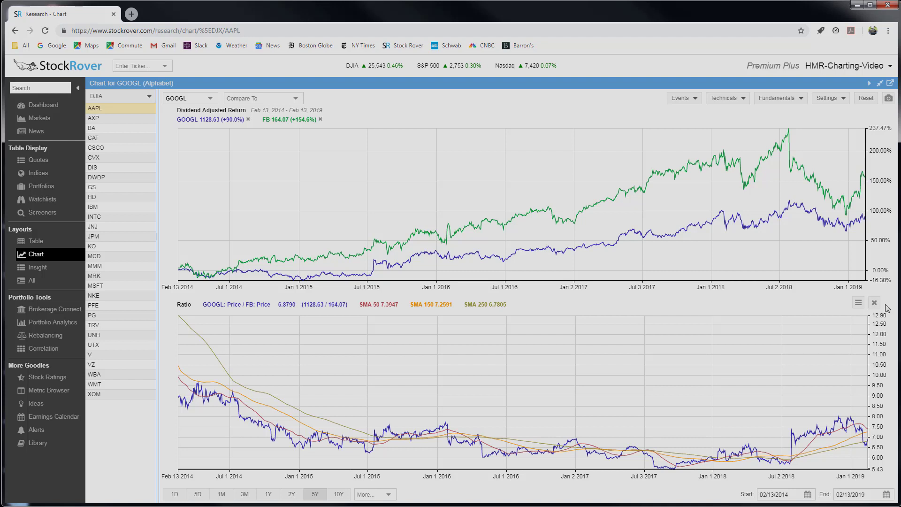
left_click(858, 302)
- Swap the ratio's moving averages for Bollinger Bands with period 50 and deviation 2
left_click(864, 314)
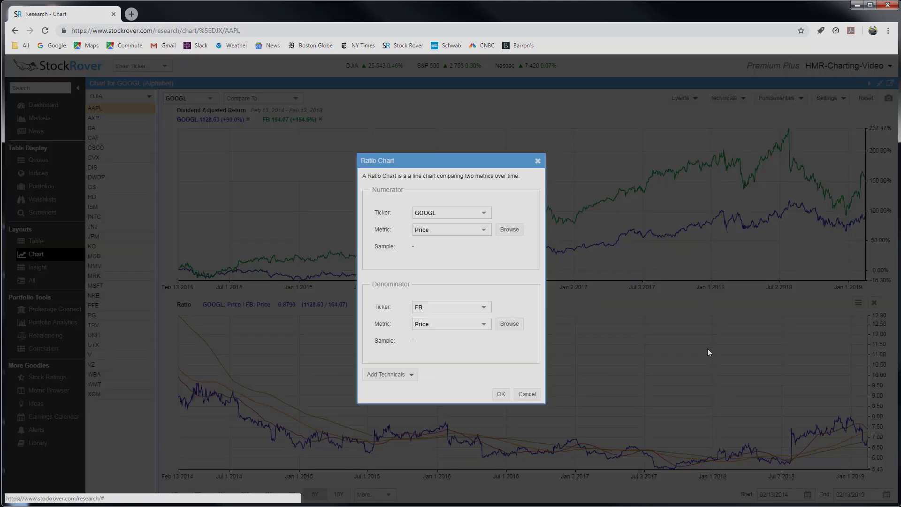
left_click(389, 374)
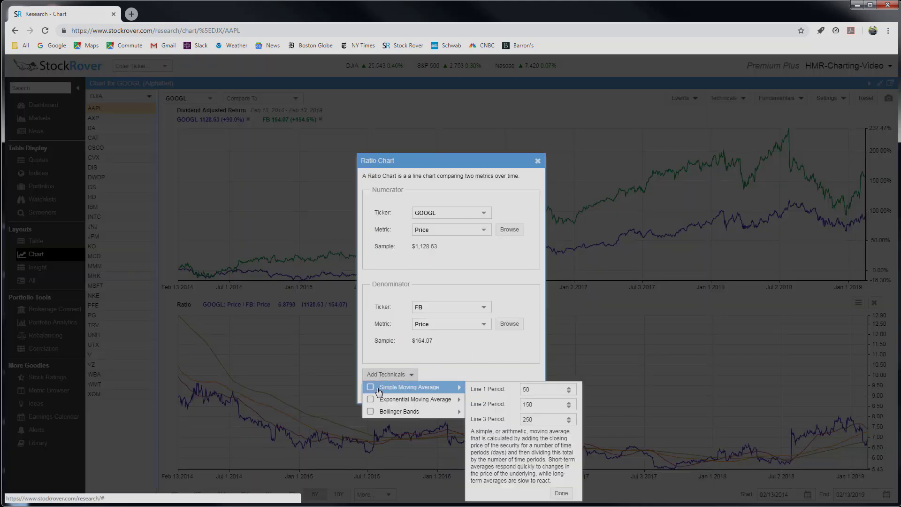
left_click(369, 412)
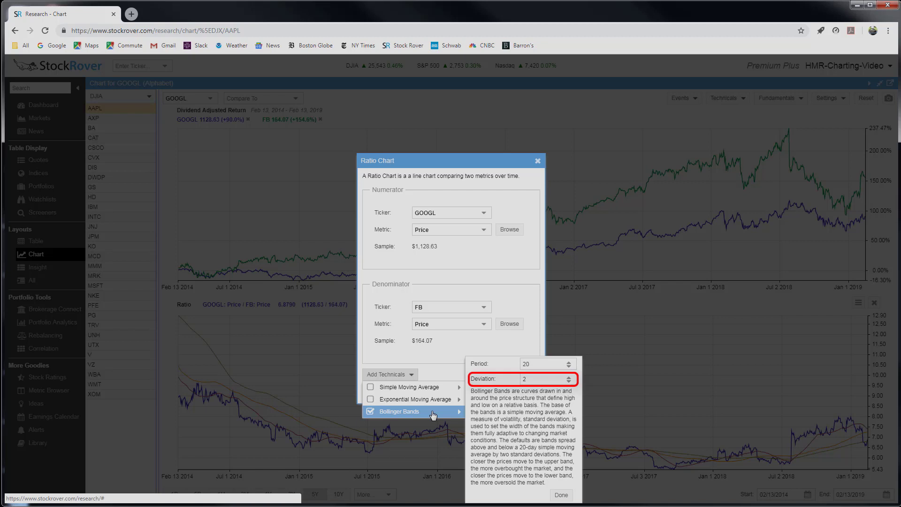
left_click(530, 364)
double_click(519, 365)
type("50")
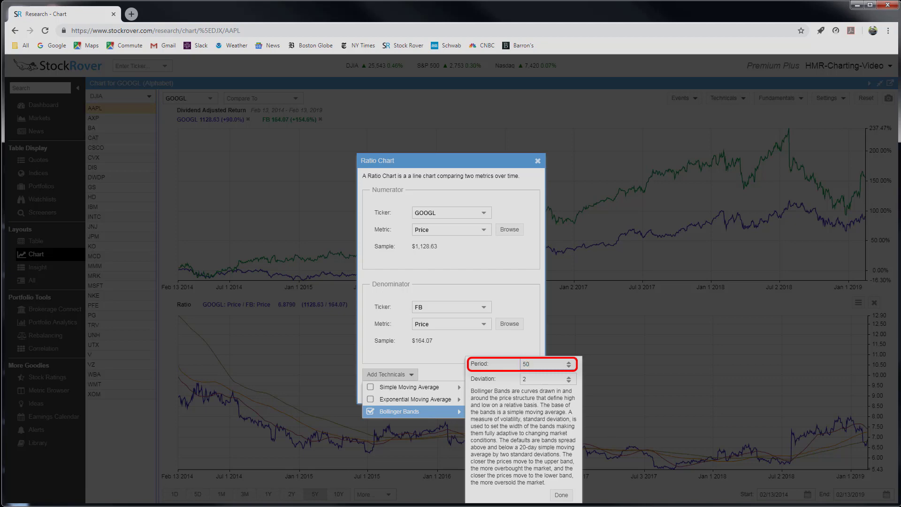
left_click(566, 494)
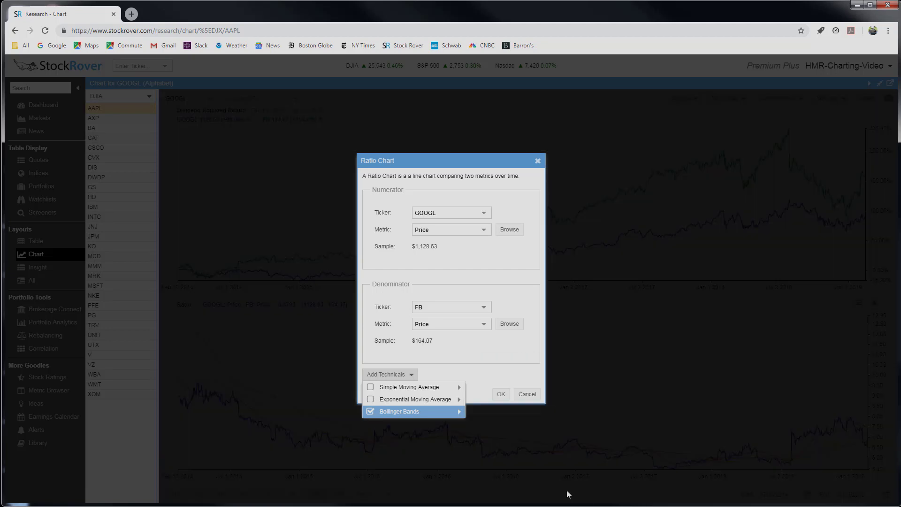
left_click(500, 394)
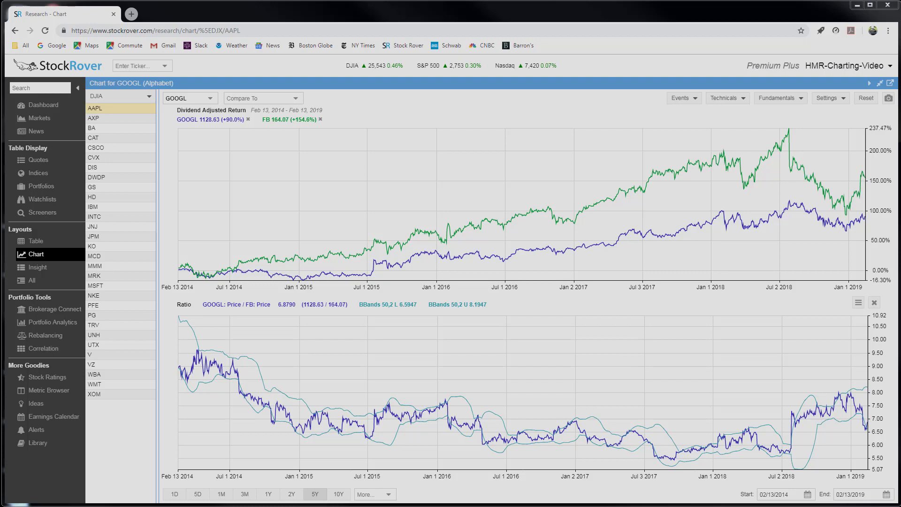
left_click(858, 302)
- Change the ratio to GM price over F price
left_click(853, 313)
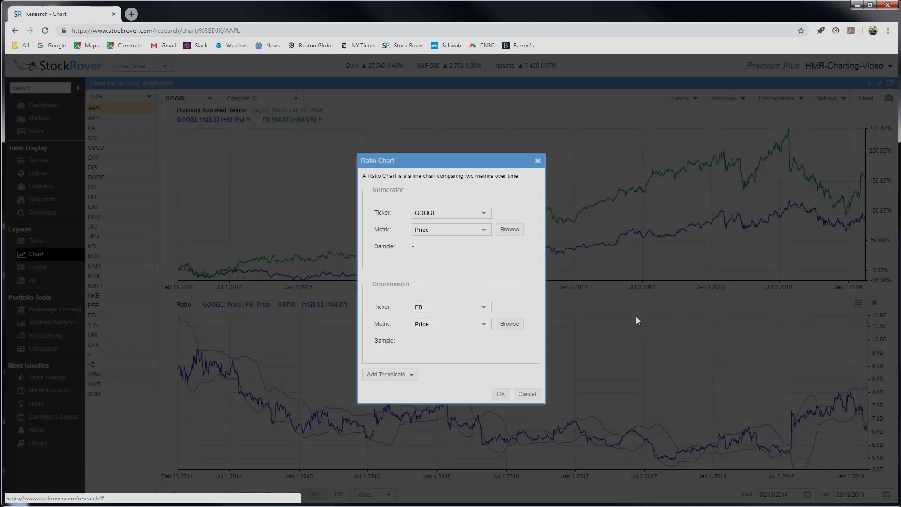
double_click(449, 212)
type("GM")
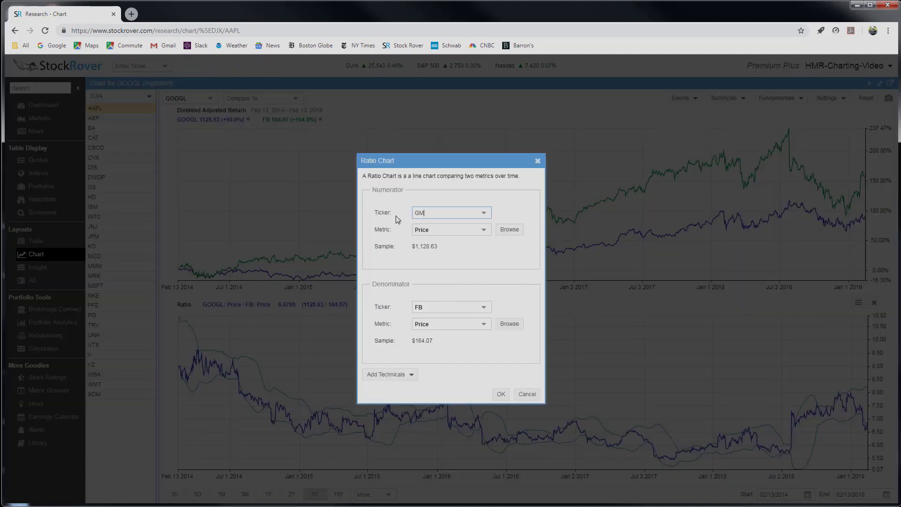
key("Return")
double_click(424, 308)
type("F")
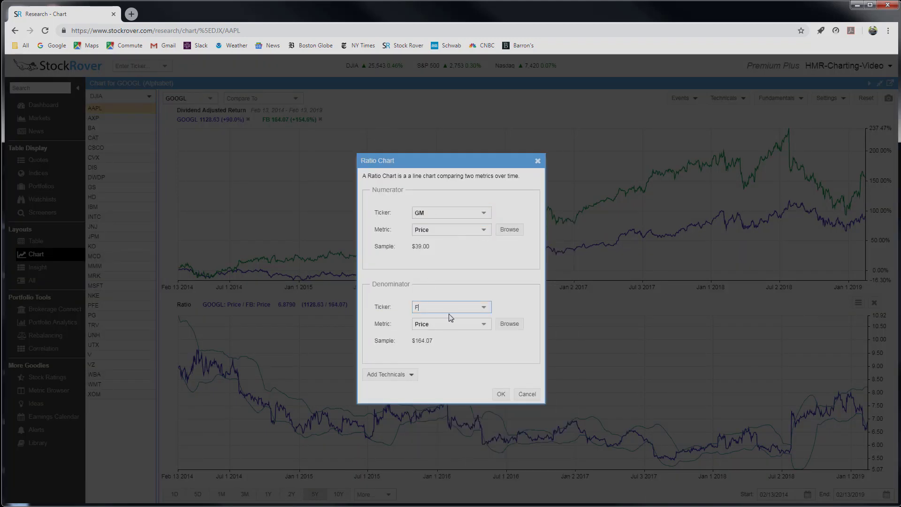
key("Return")
left_click(502, 394)
- Remove the Bollinger Bands from the GM/F ratio panel
left_click(858, 302)
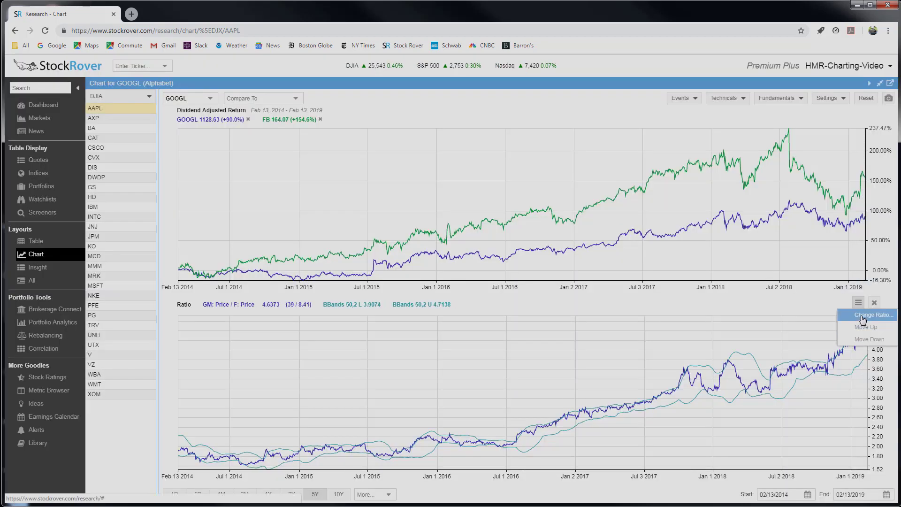
left_click(862, 320)
left_click(389, 374)
mouse_move(399, 411)
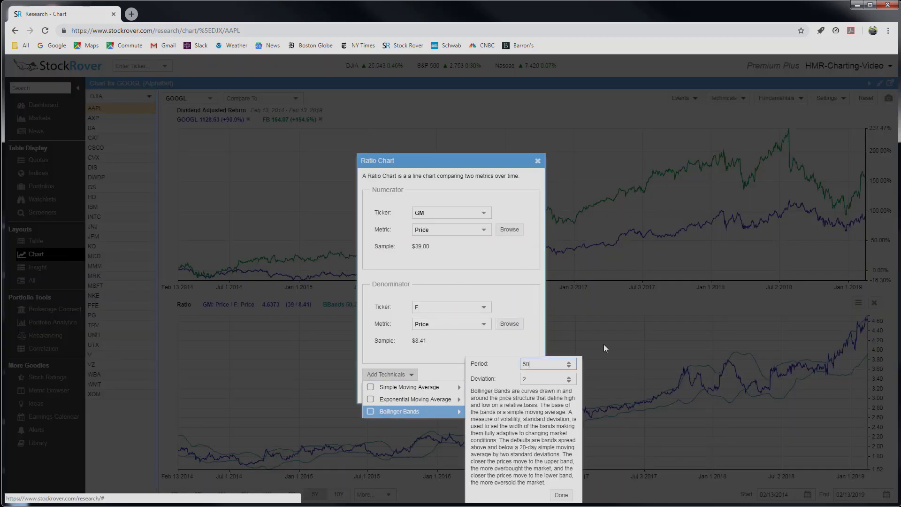
left_click(562, 495)
left_click(501, 450)
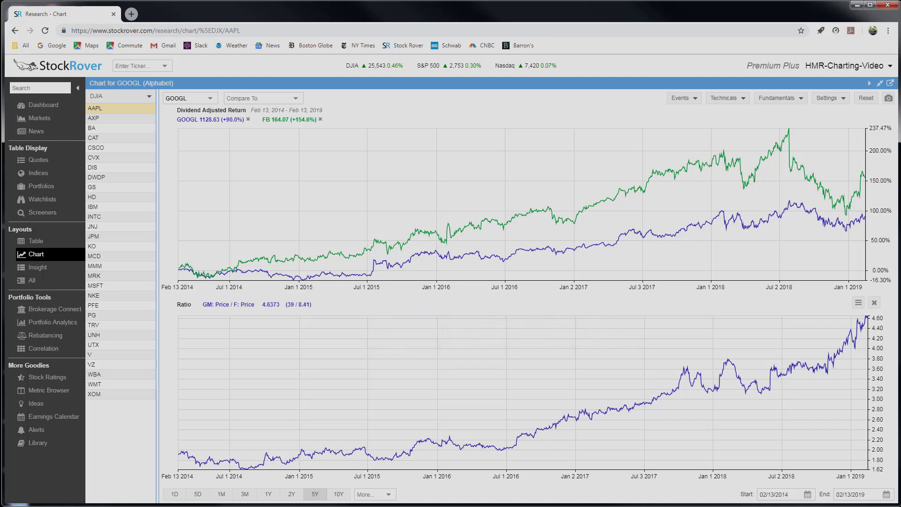
left_click(858, 303)
left_click(844, 319)
left_click(483, 230)
key("BackSpace")
key("BackSpace")
key("BackSpace")
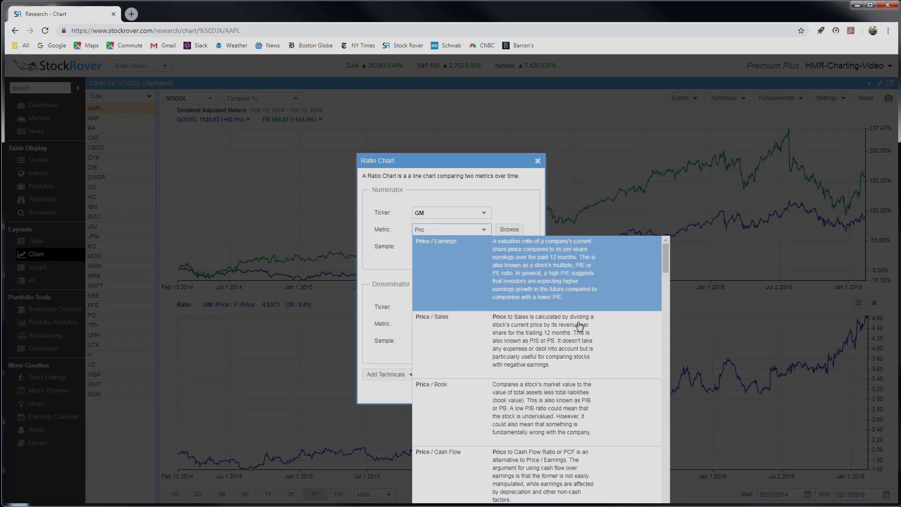
left_click(562, 263)
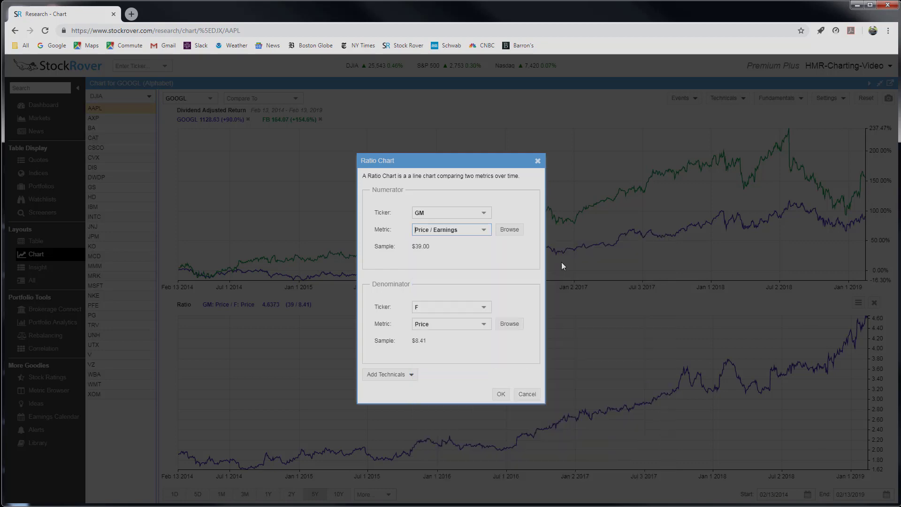
left_click(483, 323)
left_click(512, 193)
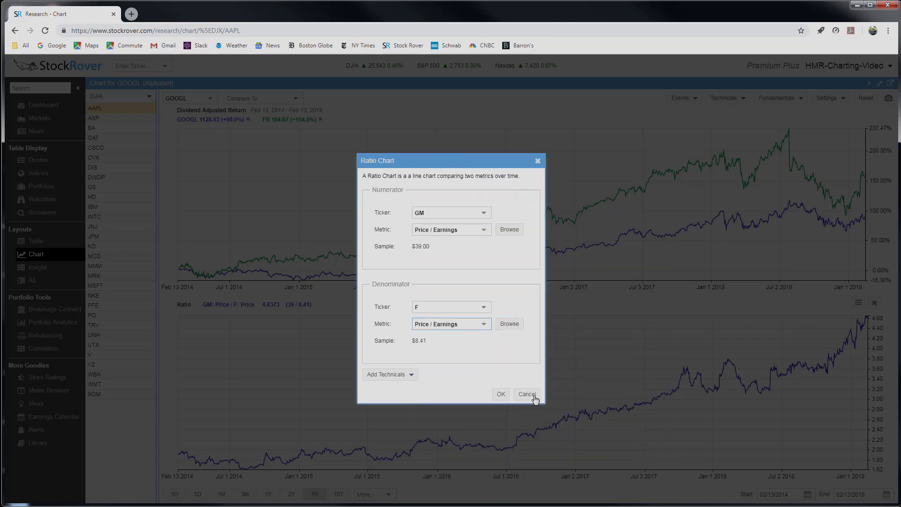
left_click(501, 394)
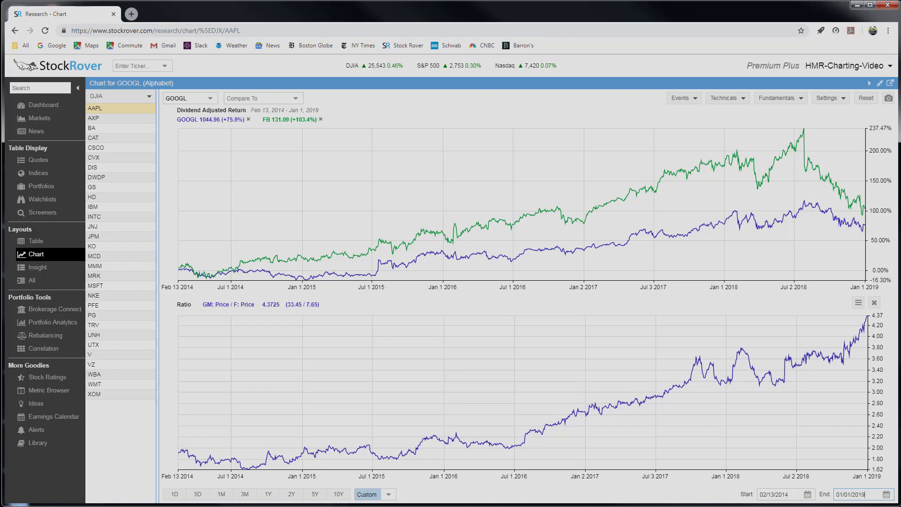
- Open the ratio panel's options menu
left_click(858, 302)
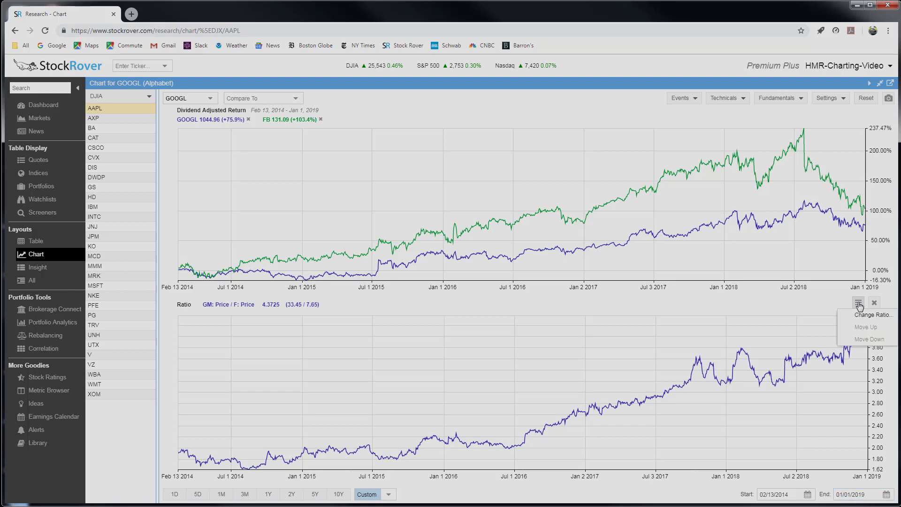
- Set the ratio numerator metric to Debt Per Share and the denominator ticker to GM
left_click(858, 314)
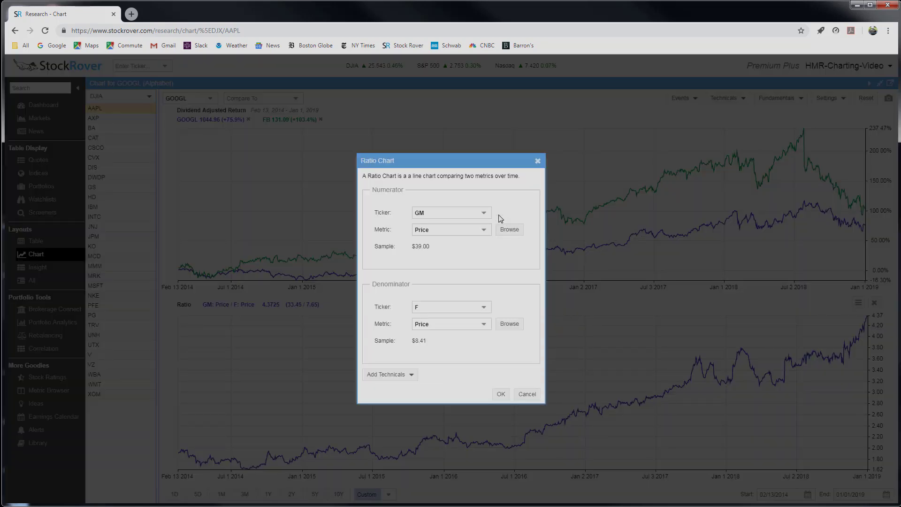
left_click(483, 229)
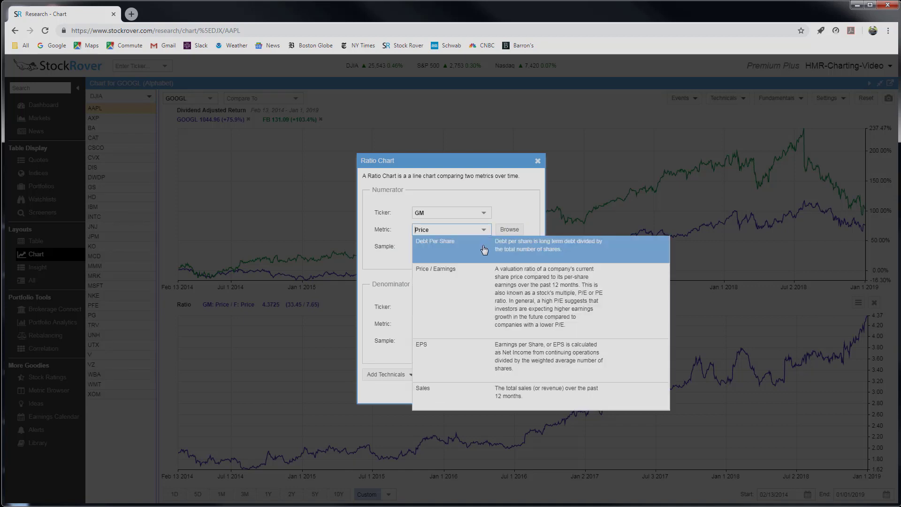
left_click(484, 247)
left_click(446, 306)
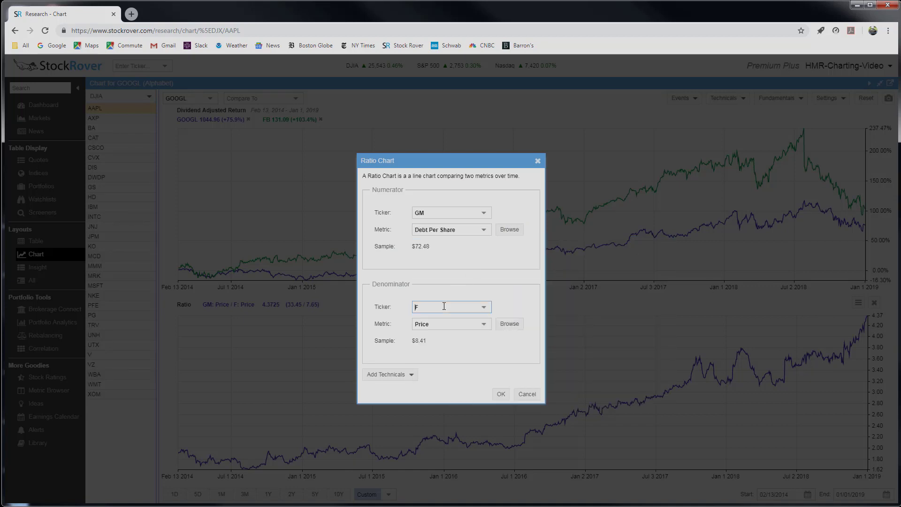
left_click(482, 313)
left_click(469, 316)
left_click(501, 394)
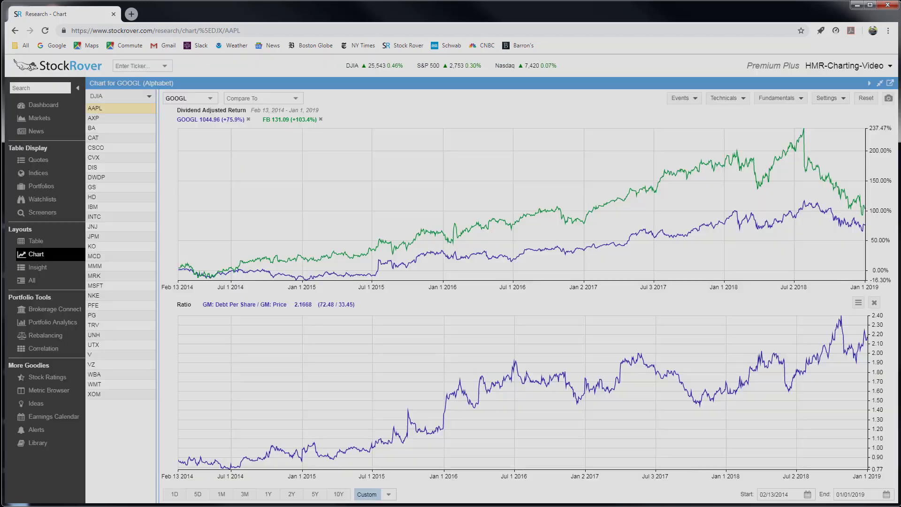